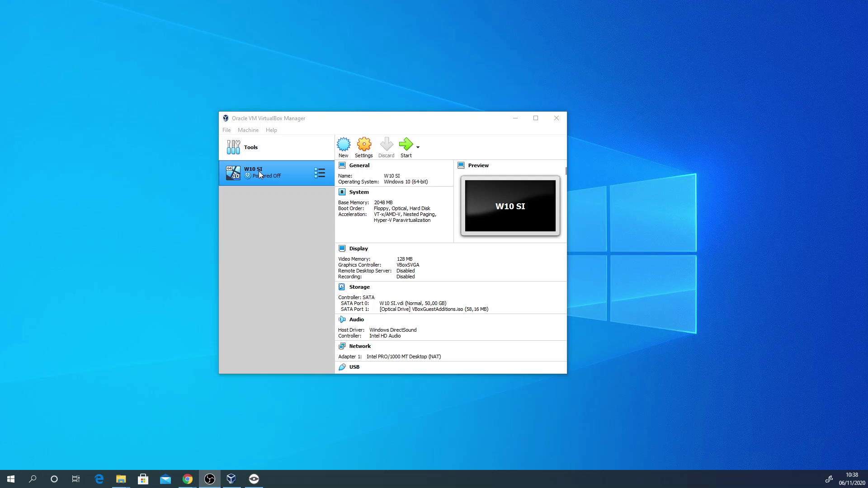
right_click(271, 180)
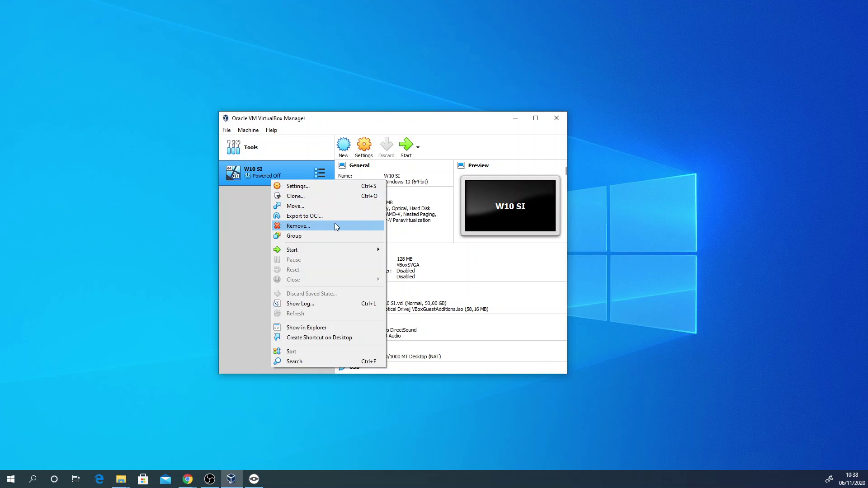
click(248, 255)
click(227, 130)
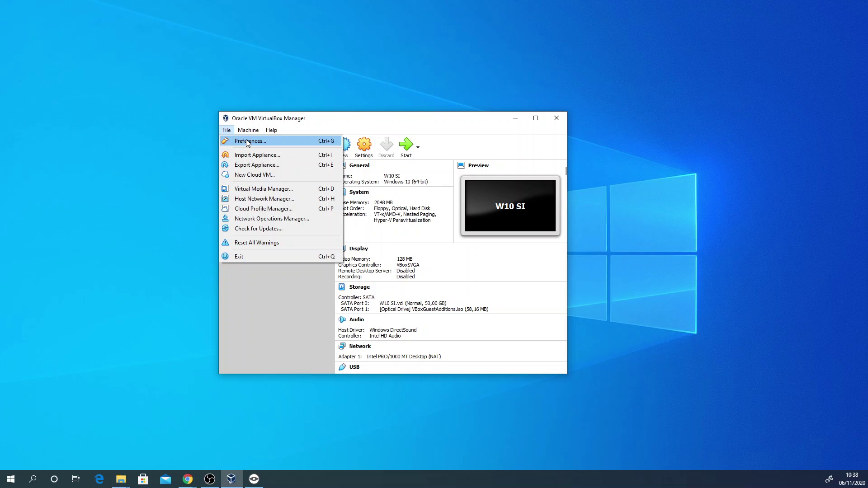
click(226, 130)
Start an appliance export for the W10 SI virtual machine and continue to the appliance settings.
click(227, 131)
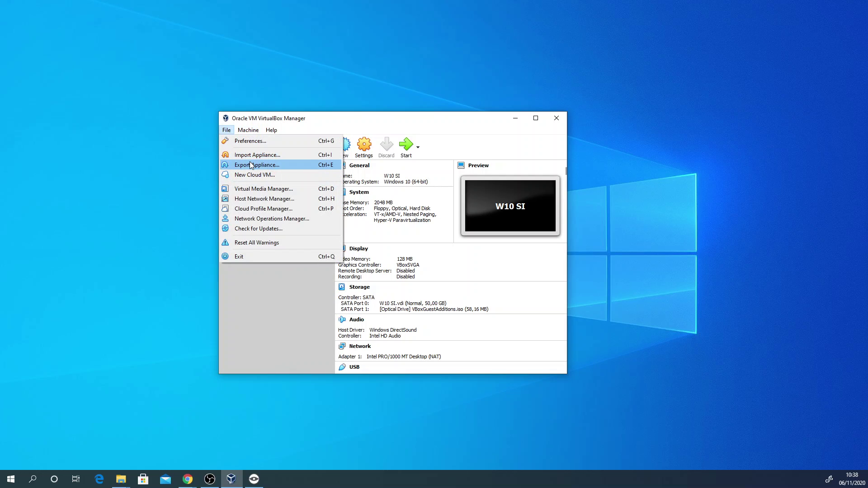
click(261, 165)
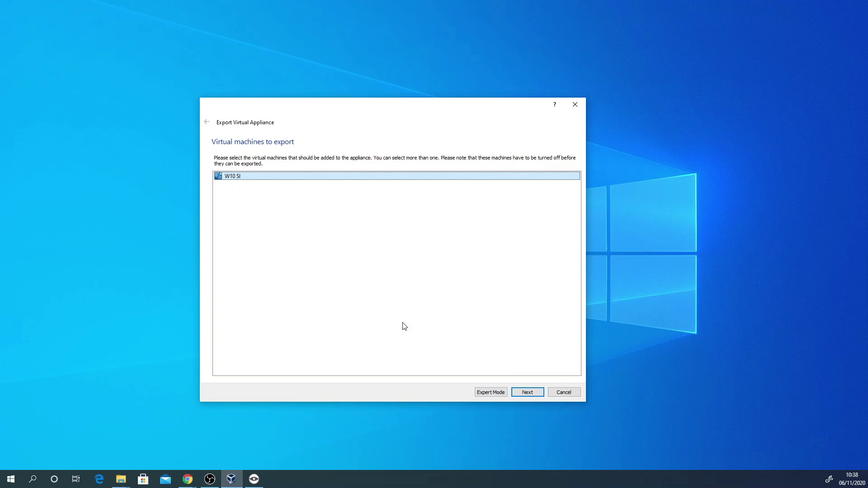
click(535, 393)
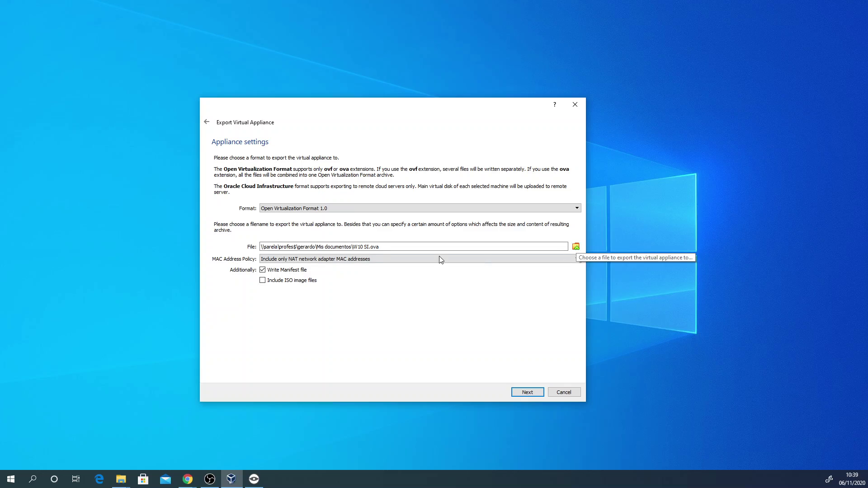
Set the export file to W10 SI.ova in the personal subfolder of D:\MaquinasVirtuais and run the export with the default settings.
click(576, 247)
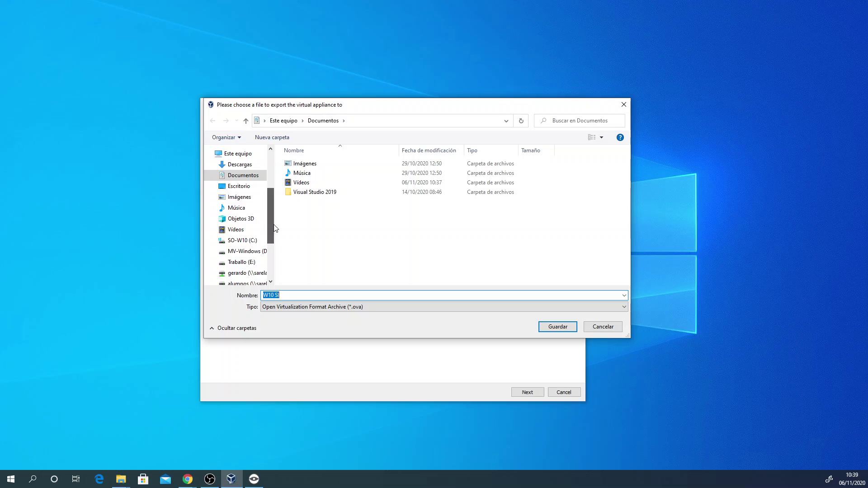
scroll(274, 231, down, 3)
scroll(271, 248, up, 2)
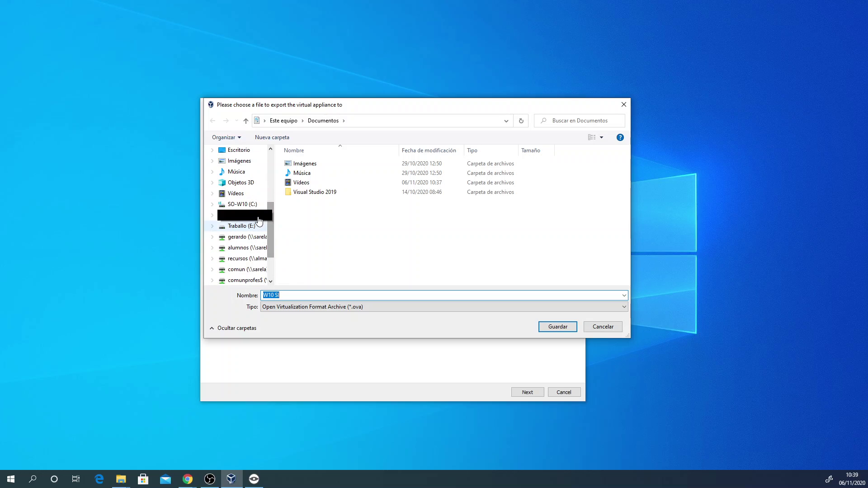
click(258, 218)
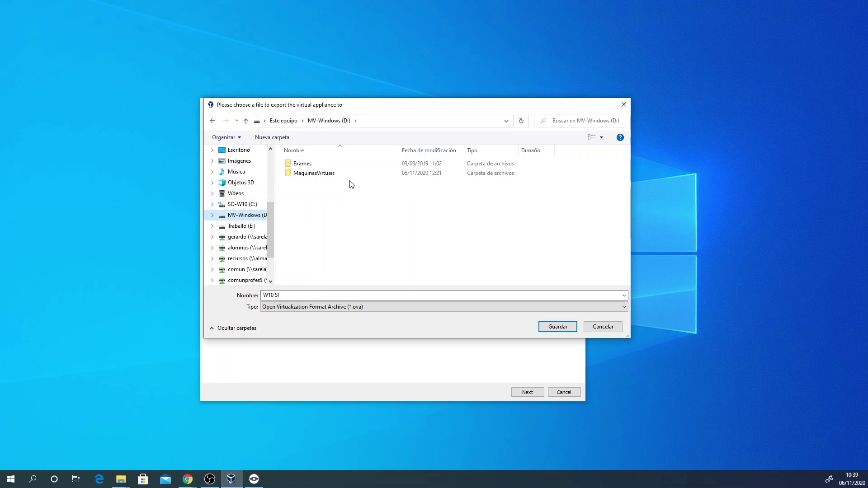
double_click(320, 173)
click(310, 166)
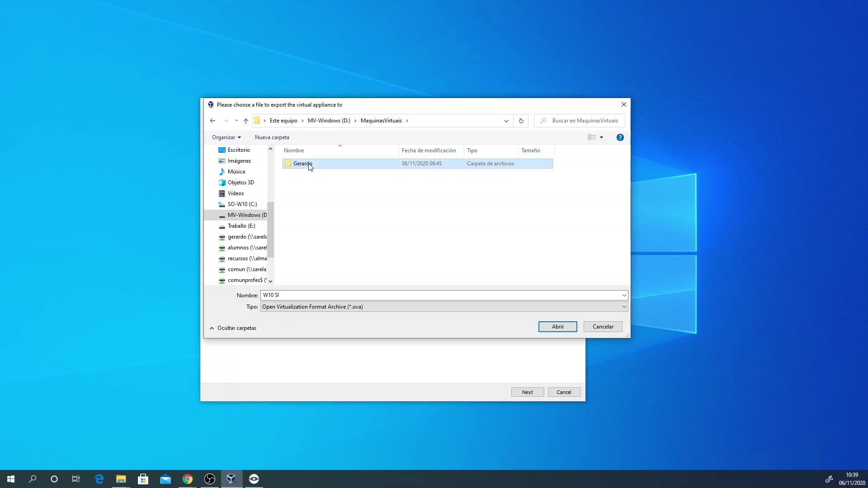
double_click(310, 165)
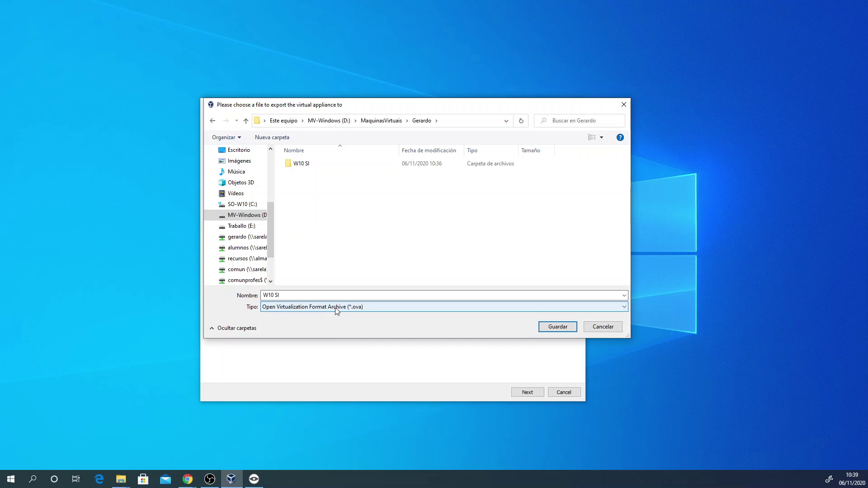
click(556, 326)
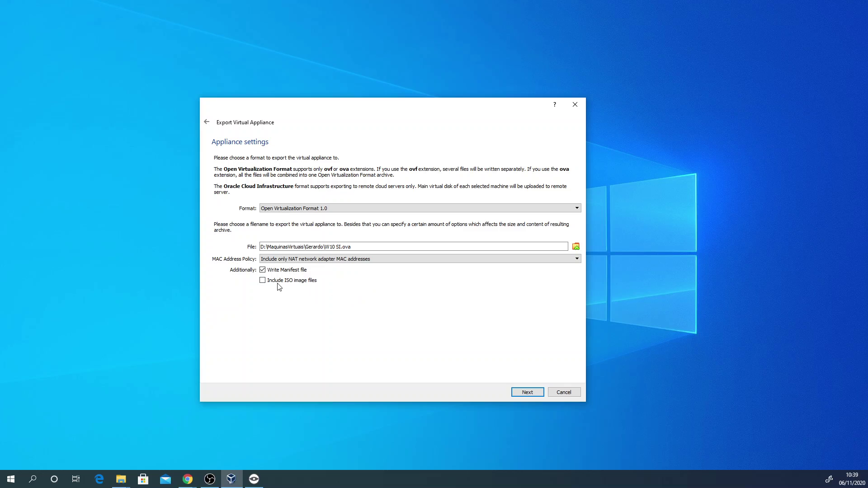
click(531, 394)
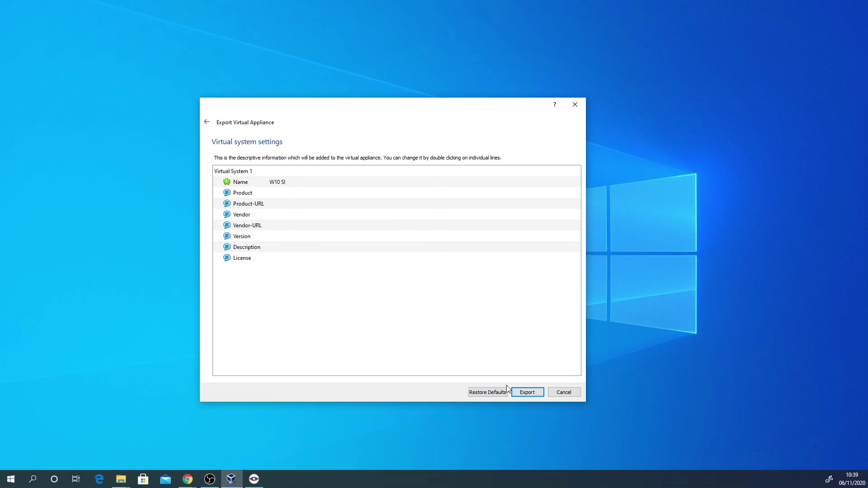
click(526, 392)
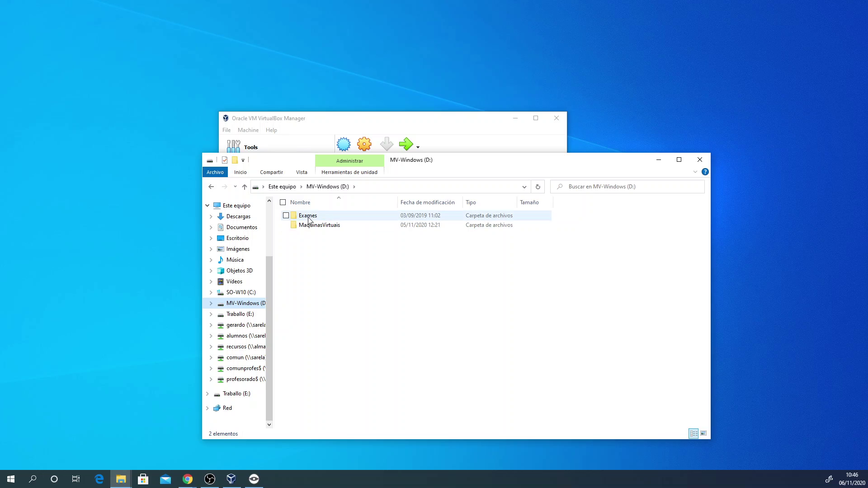
In File Explorer, open the personal subfolder of MaquinasVirtuais on the MV-Windows (D:) drive.
double_click(316, 225)
double_click(316, 216)
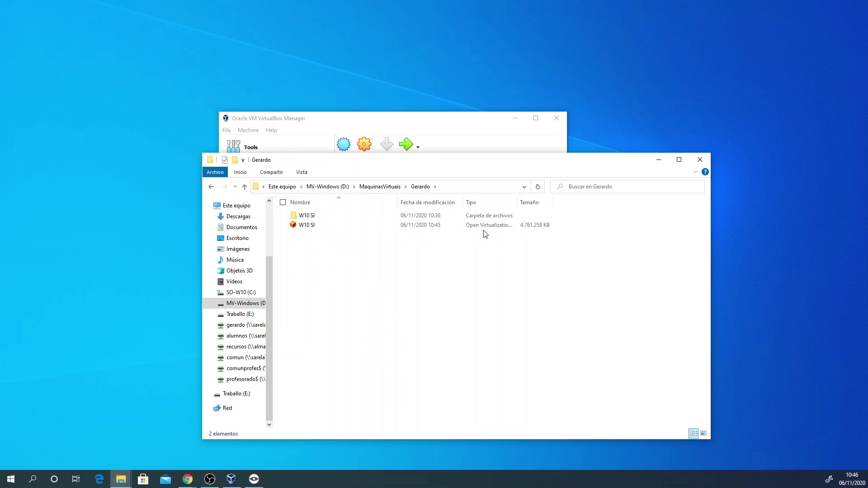
double_click(316, 224)
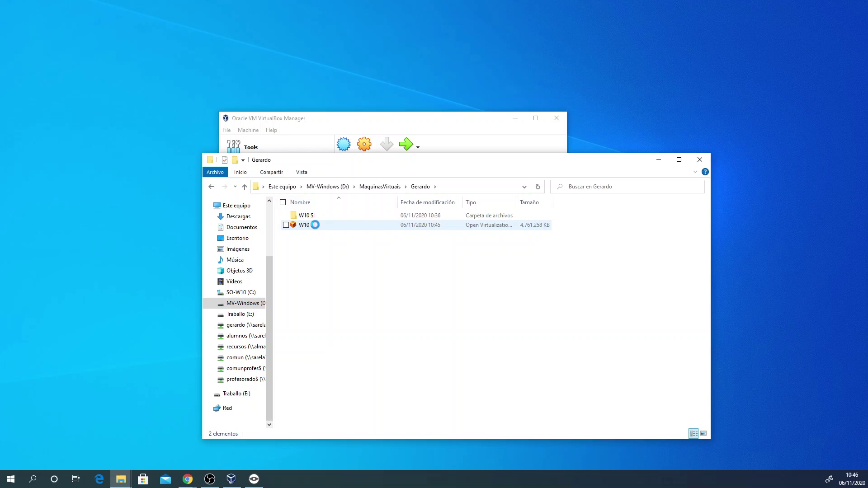
Examine the personal folder's properties, including its customization, previous versions and advanced attributes, and close them without changes.
right_click(319, 229)
click(294, 411)
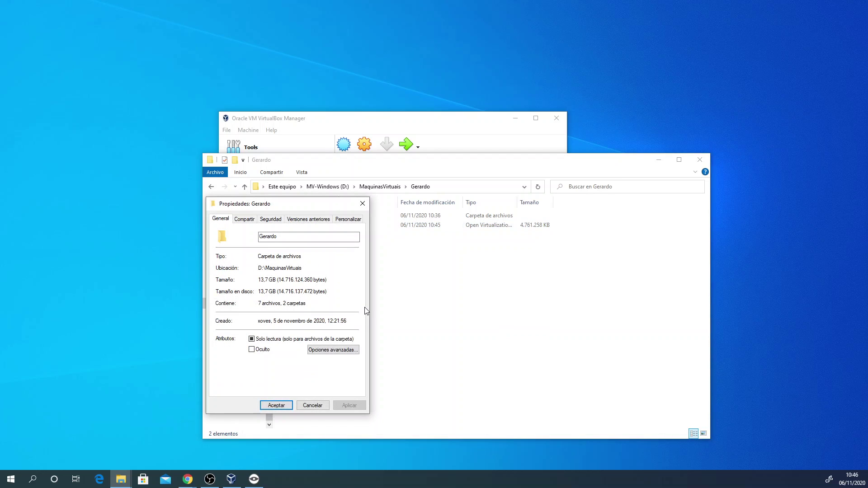
click(350, 221)
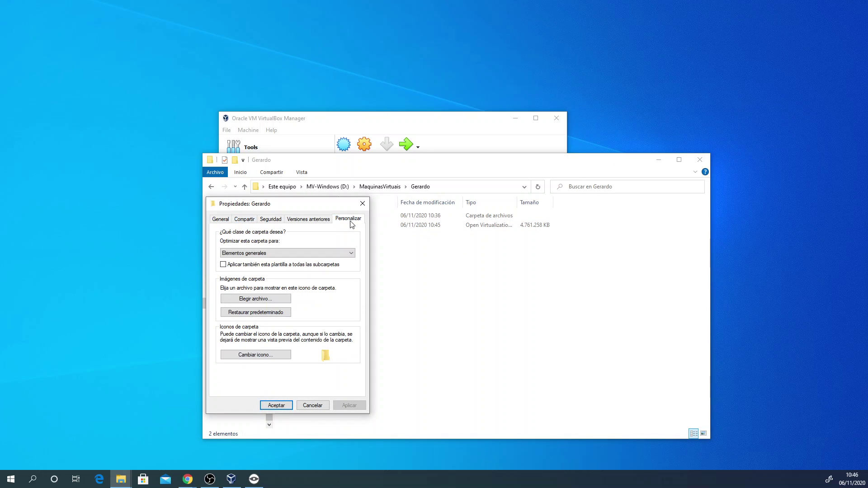
click(319, 222)
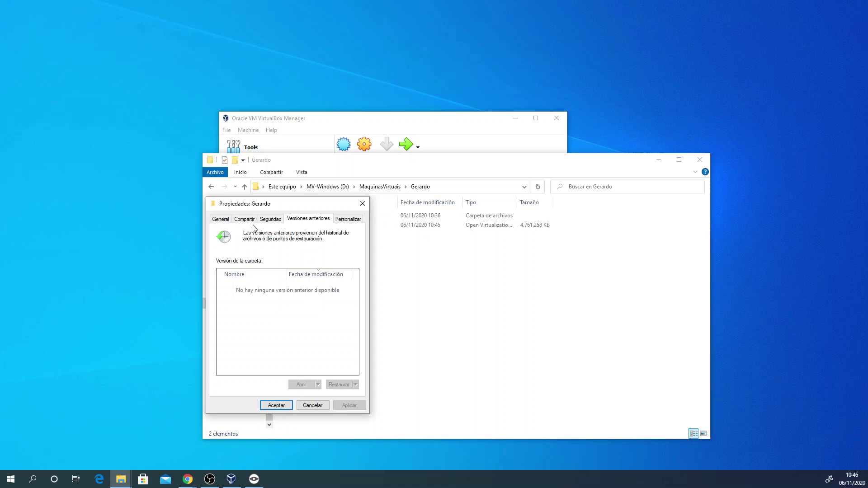
click(223, 221)
click(336, 352)
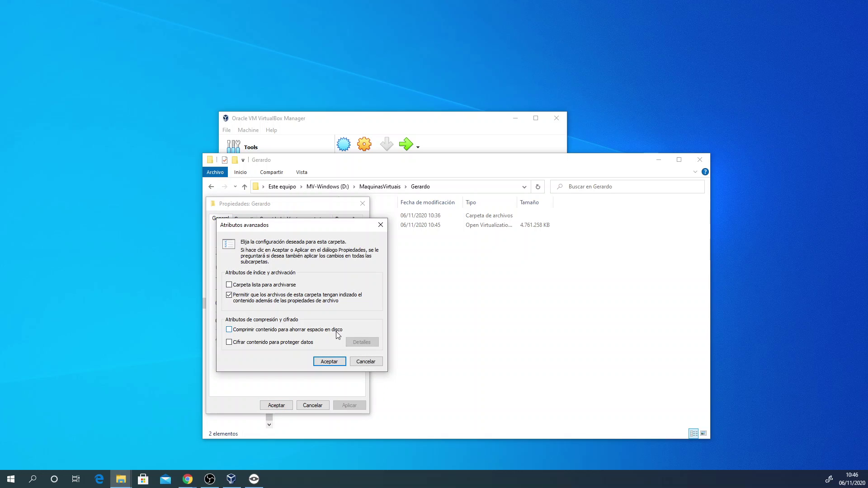
click(364, 362)
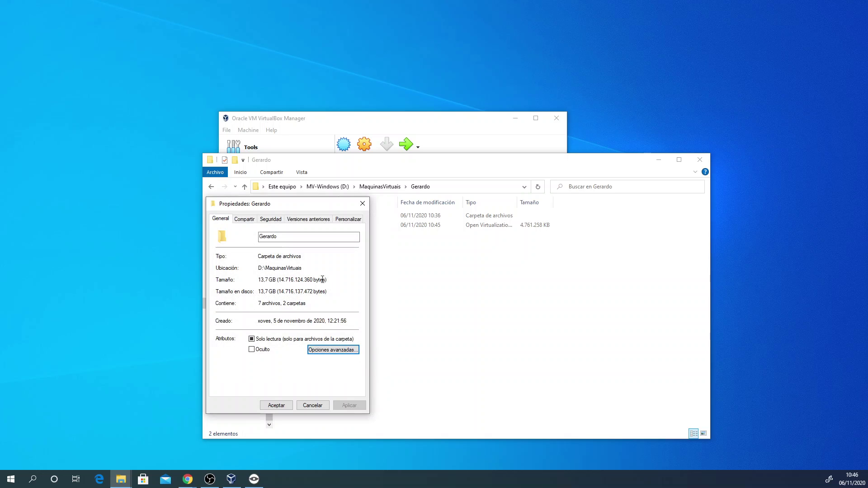
click(364, 206)
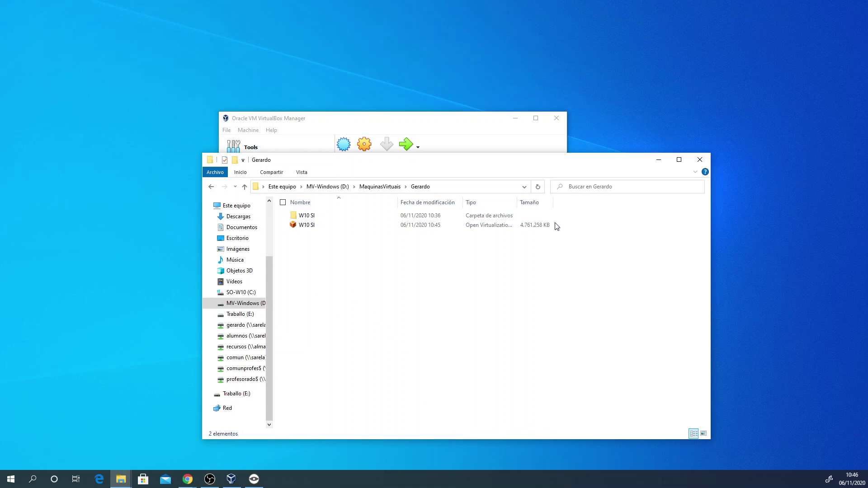
Turn on the display of file name extensions and select the exported W10 SI.ova file.
click(301, 174)
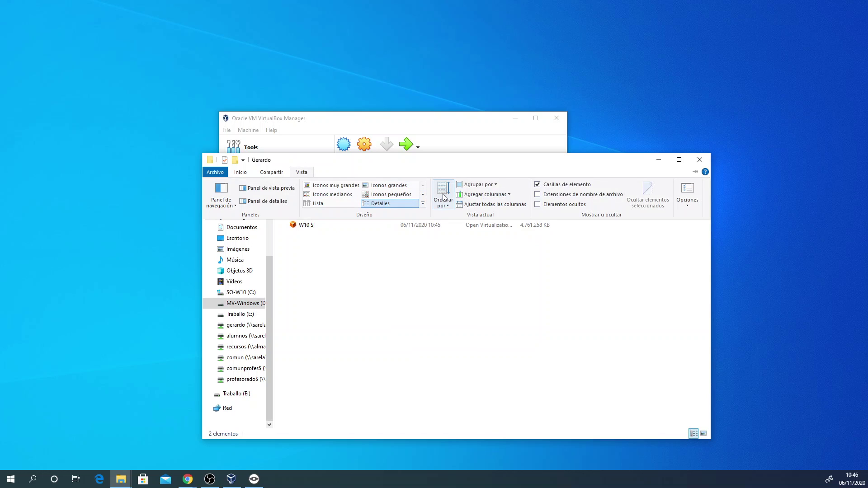
click(536, 196)
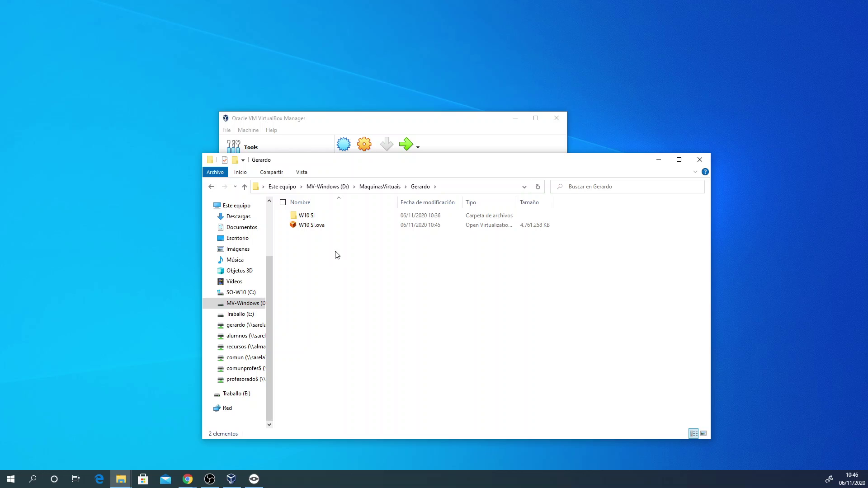
click(324, 228)
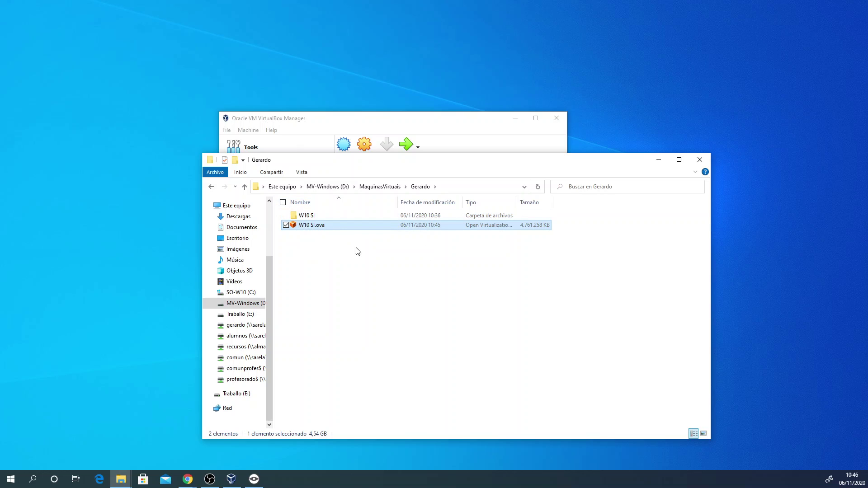
Switch to Oracle VM VirtualBox Manager and start importing a virtual appliance.
click(333, 126)
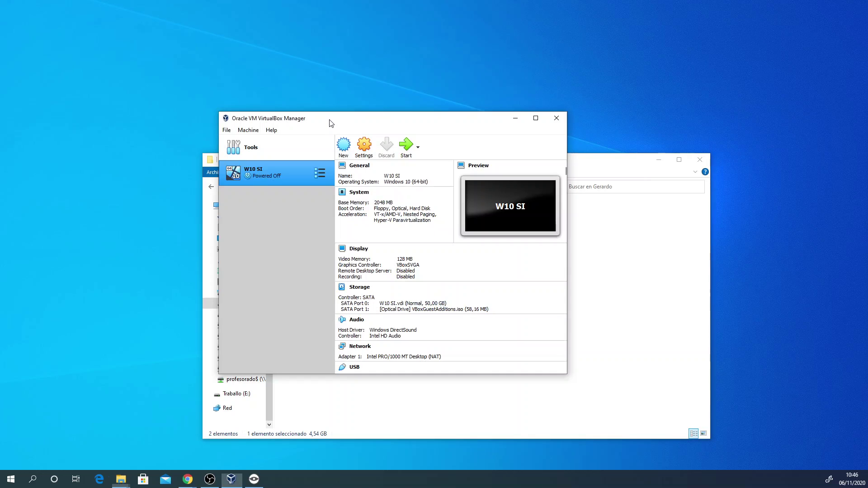
click(226, 130)
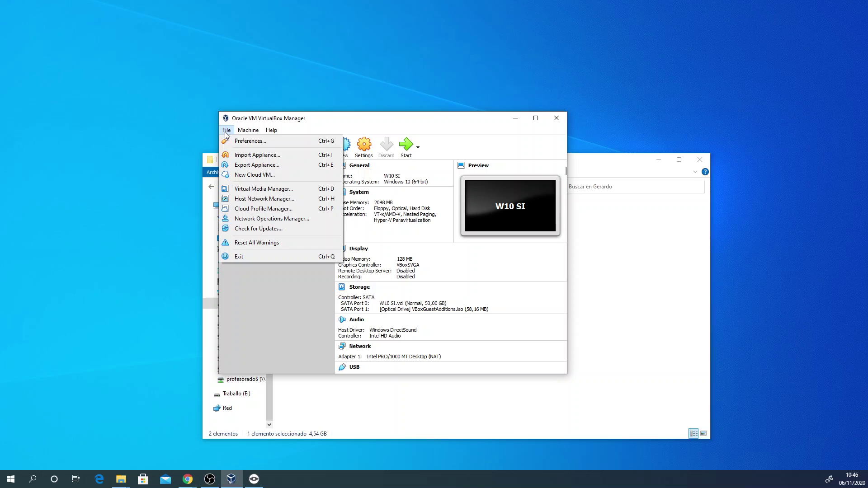
click(256, 156)
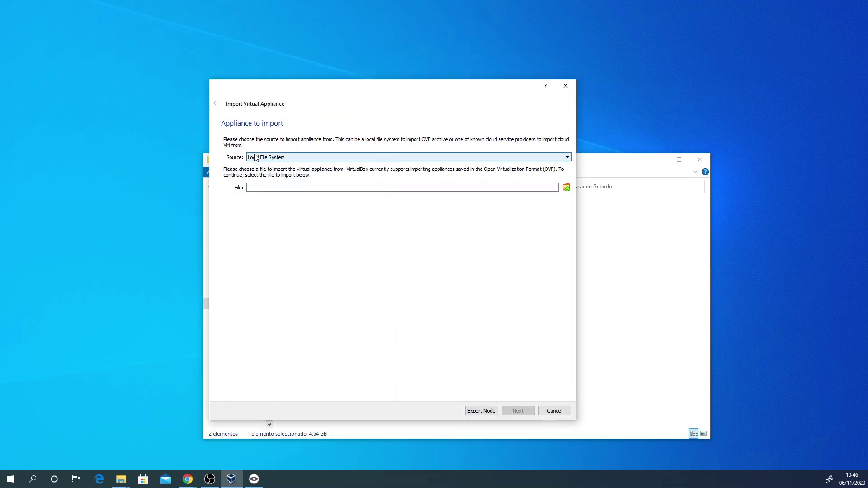
Choose W10 SI.ova from the personal subfolder of D:\MaquinasVirtuais as the appliance to import and continue to its settings.
click(567, 188)
scroll(271, 208, down, 3)
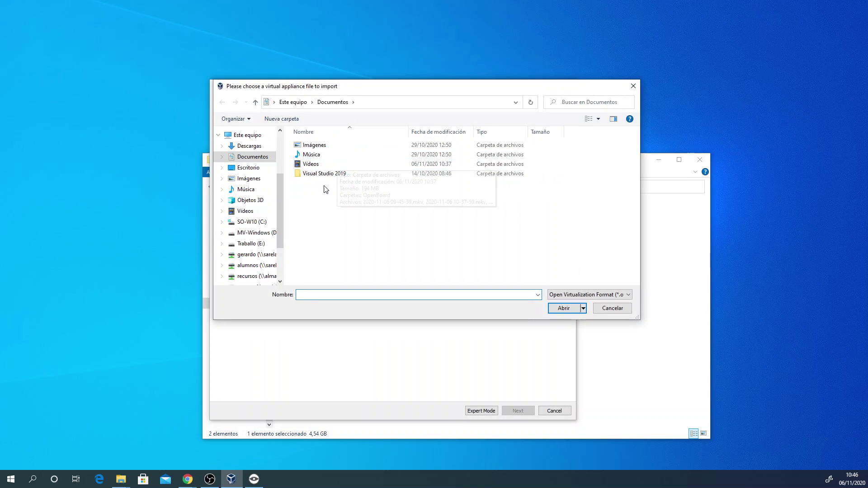
click(253, 233)
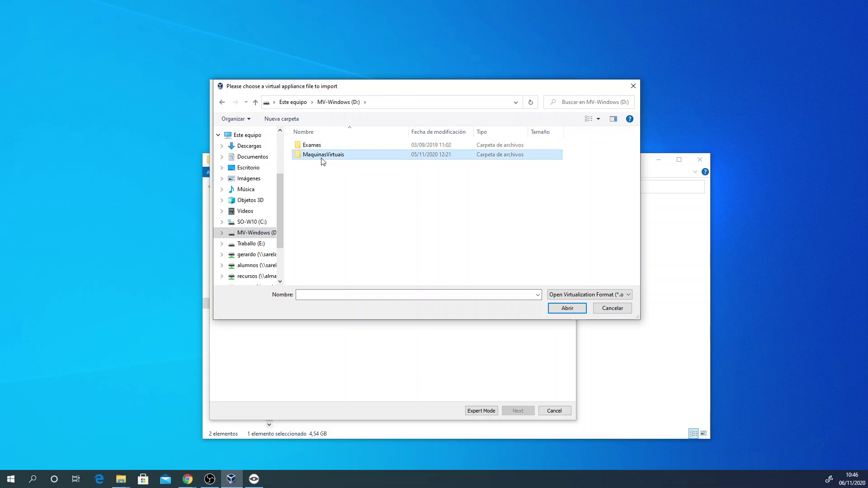
double_click(321, 154)
double_click(316, 145)
click(312, 155)
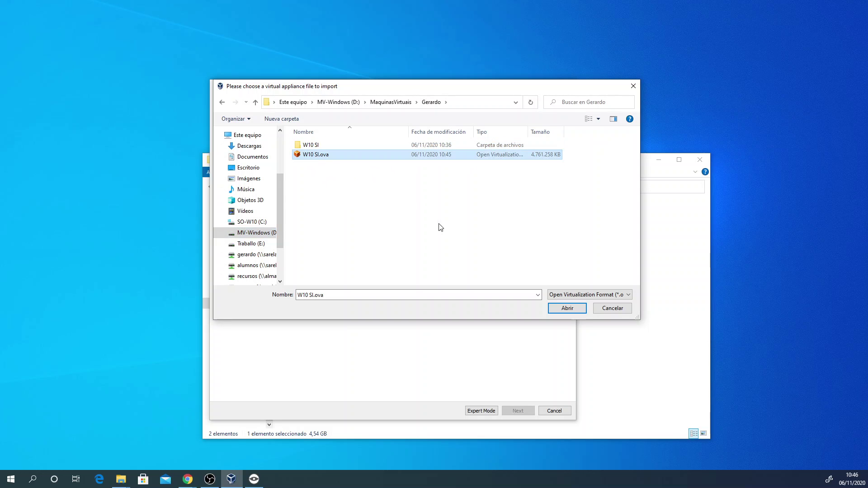
click(567, 307)
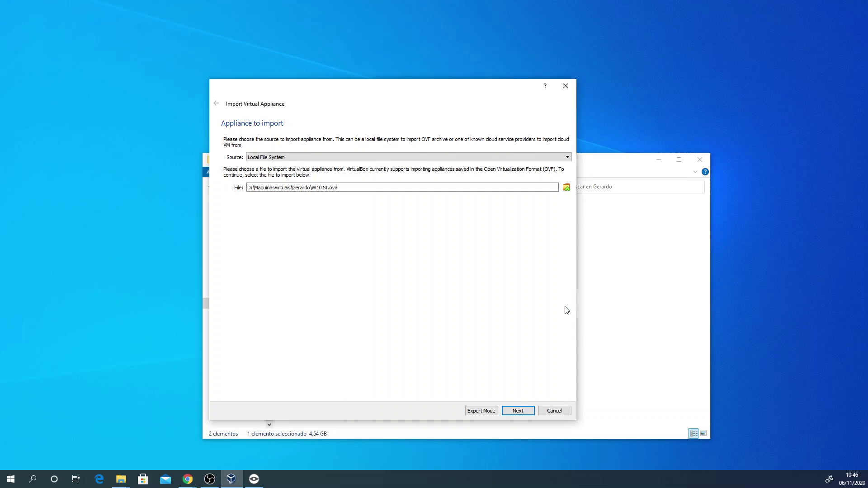
click(518, 411)
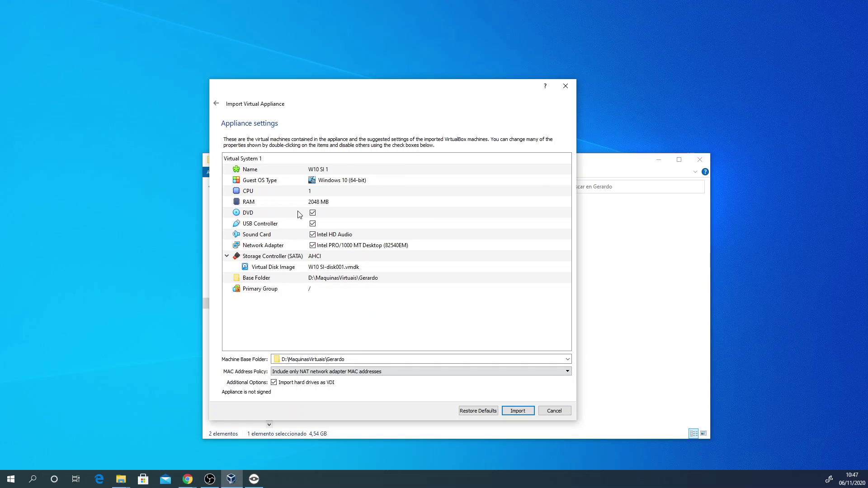
Review the name and RAM of the machine being imported and open the MAC address policy choices.
click(322, 174)
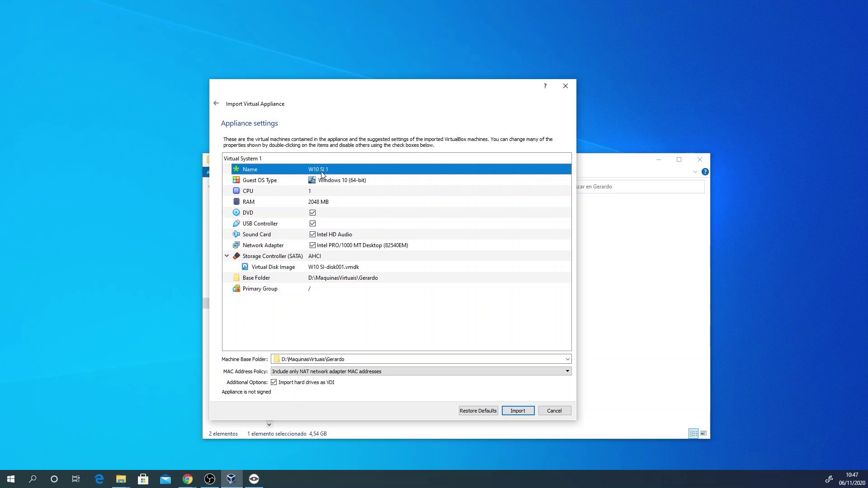
click(315, 206)
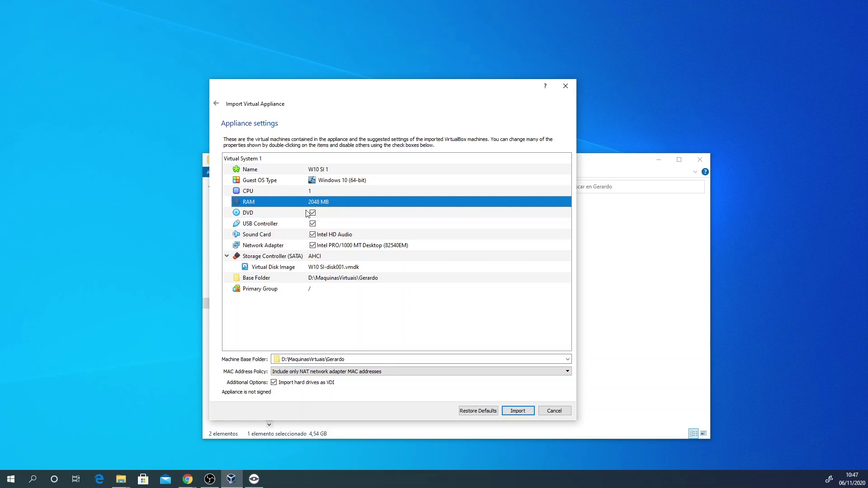
click(351, 372)
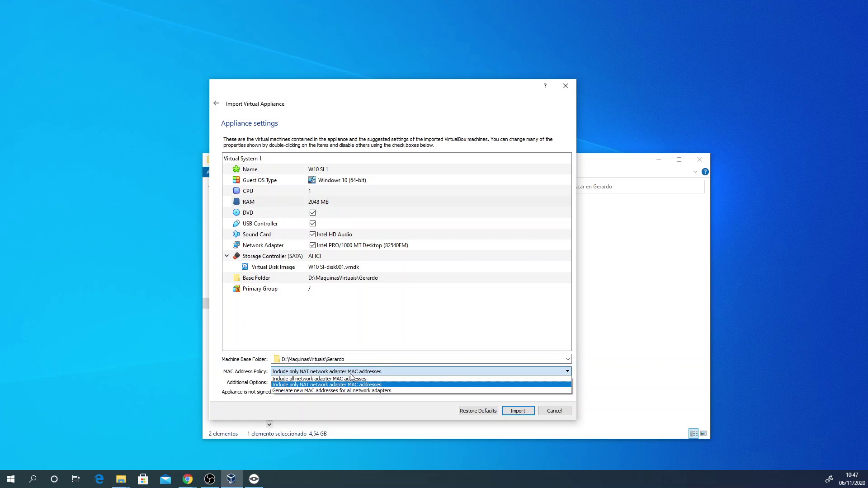